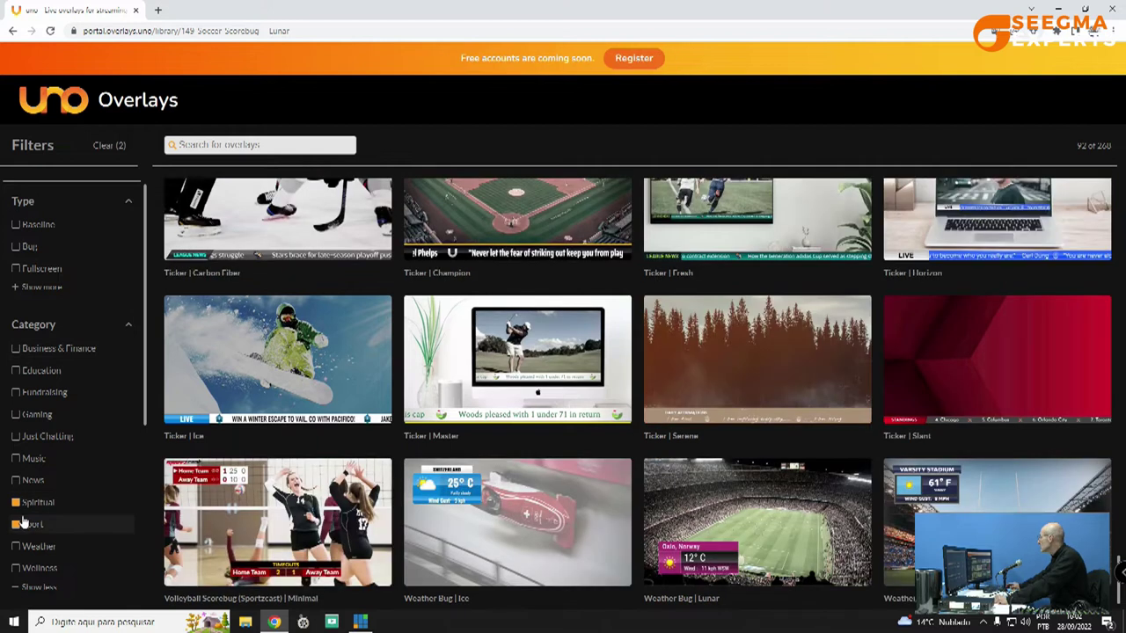
- Filter the overlay library to the Sport category only and launch the Soccer Scorebug | Lunar overlay
click(16, 482)
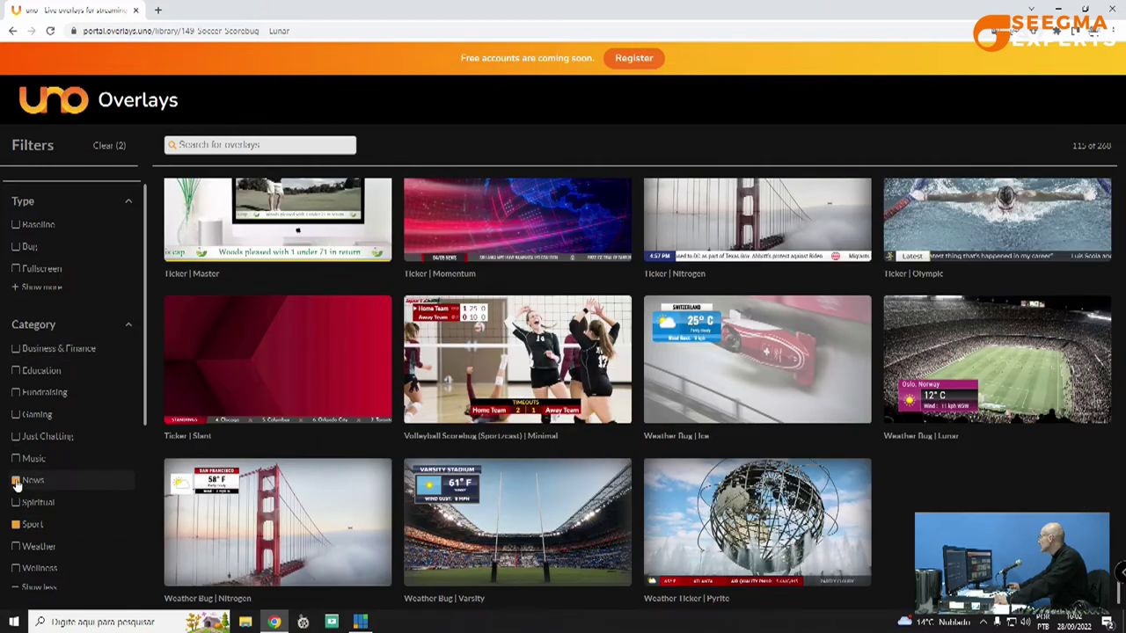
click(16, 482)
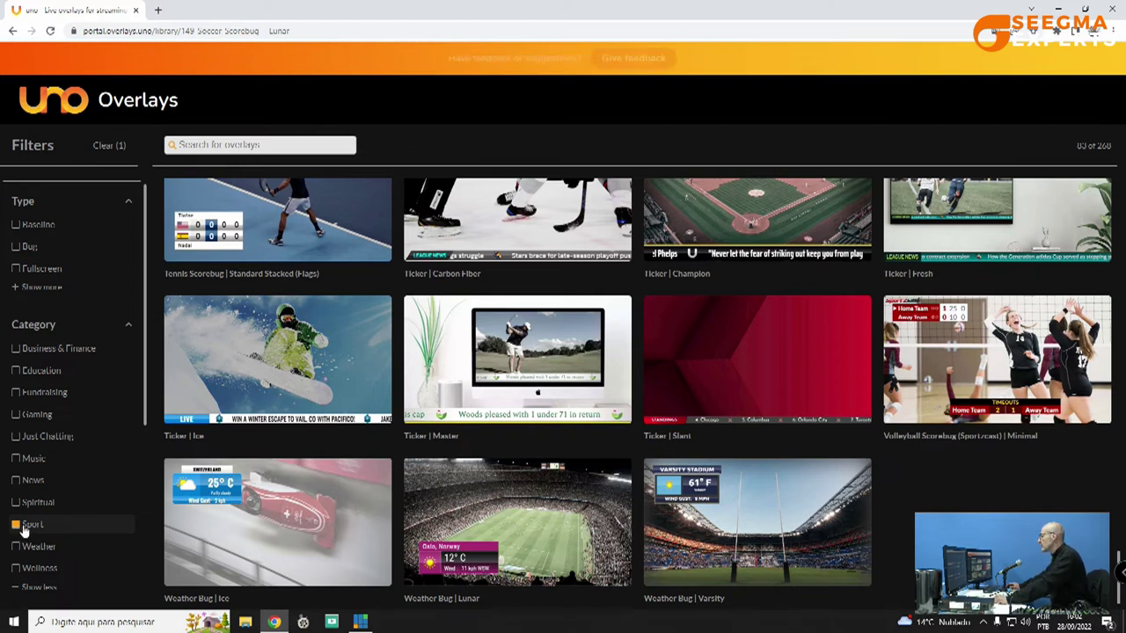
double_click(25, 528)
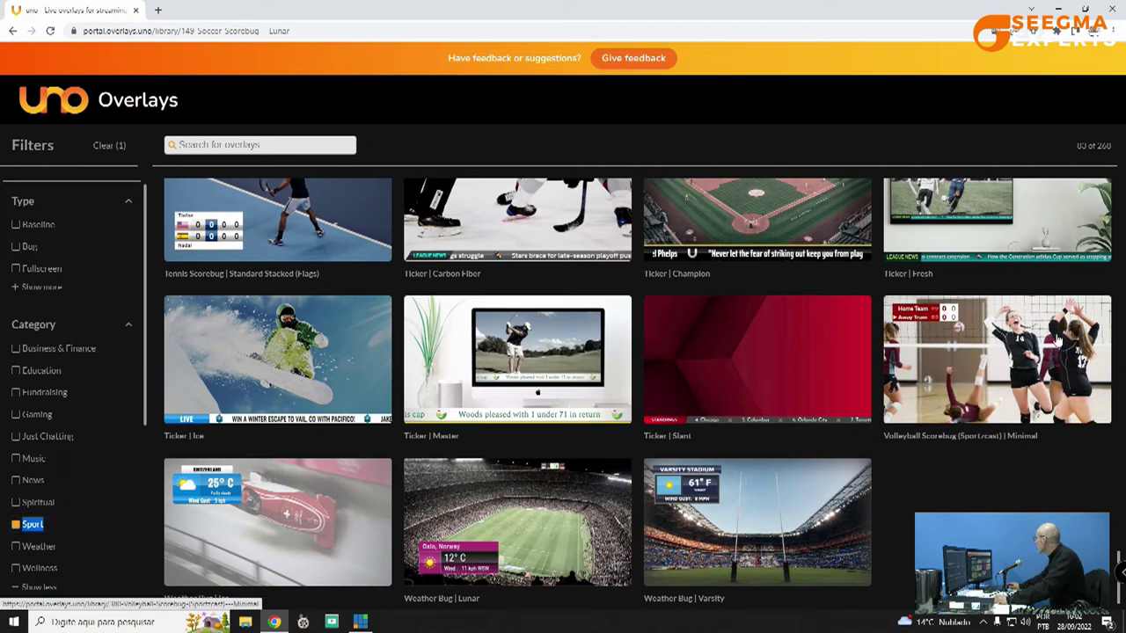
scroll(761, 322, up, 6)
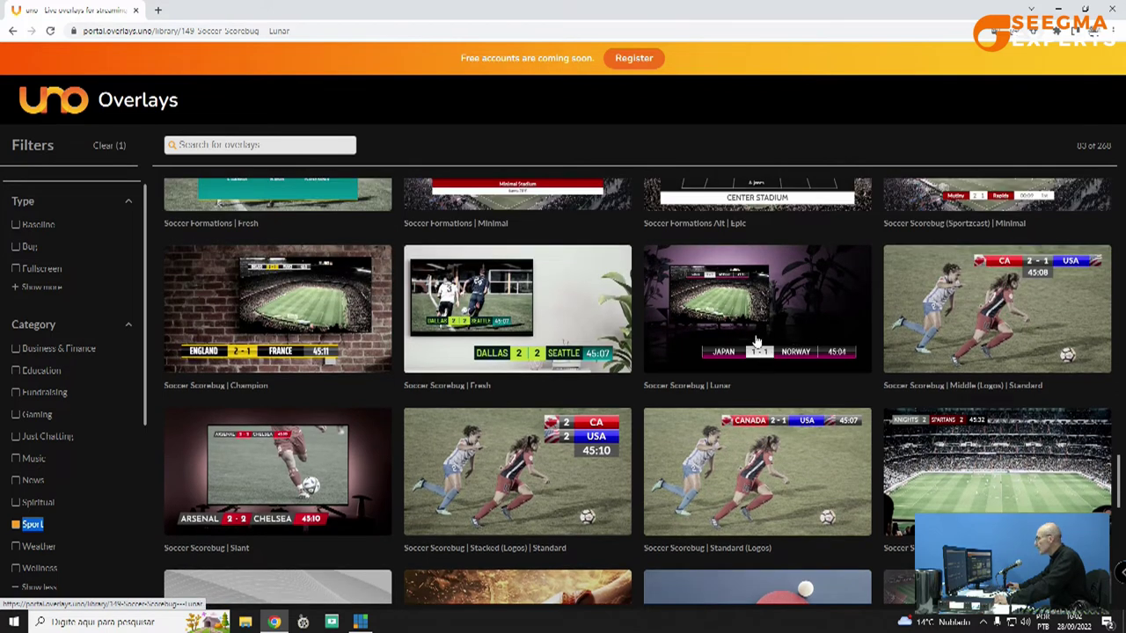
click(756, 341)
click(741, 568)
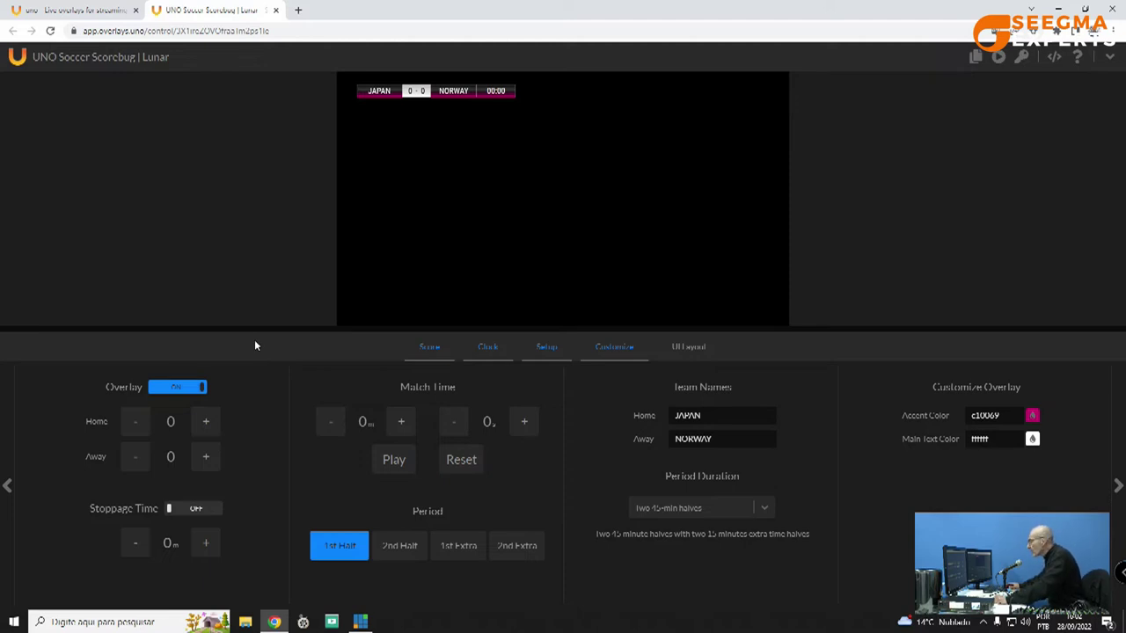
- Start the scorebug's match clock and pause it at 8 seconds
click(207, 425)
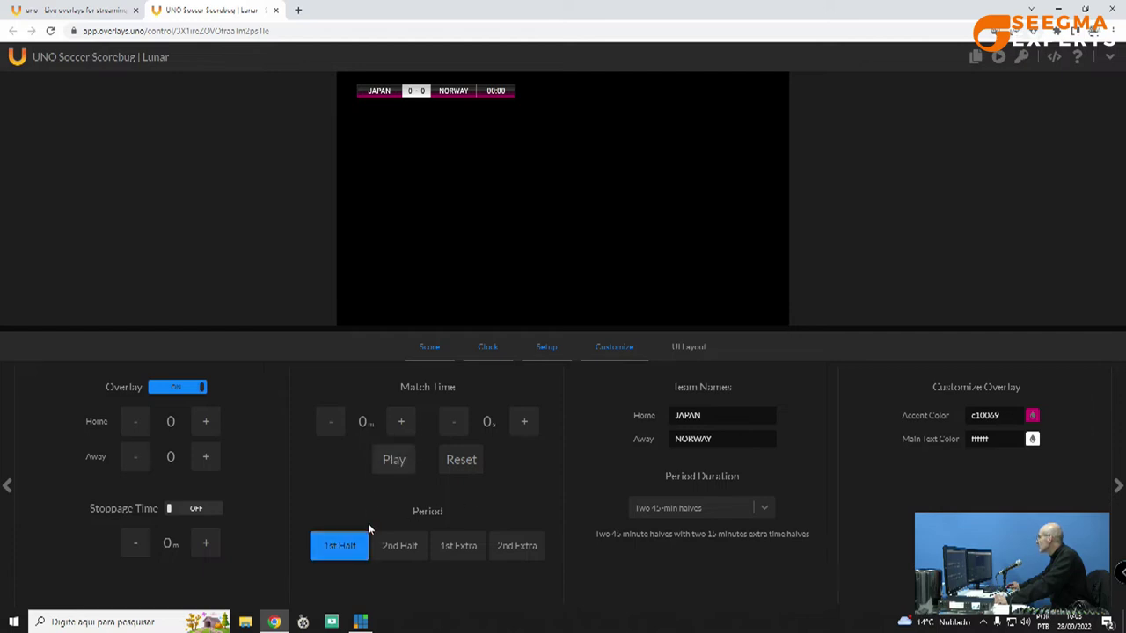
click(396, 463)
click(394, 463)
- Name the home team Palmeiras and the away team Barcelona on the scorebug
double_click(697, 415)
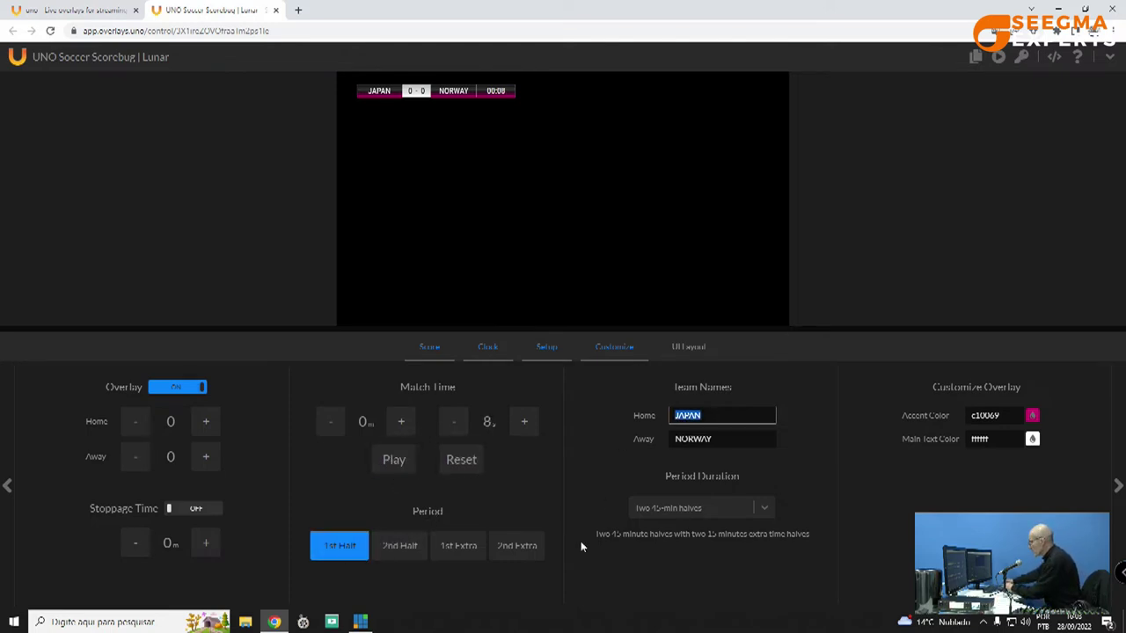
text(Palmeiras)
key(Tab)
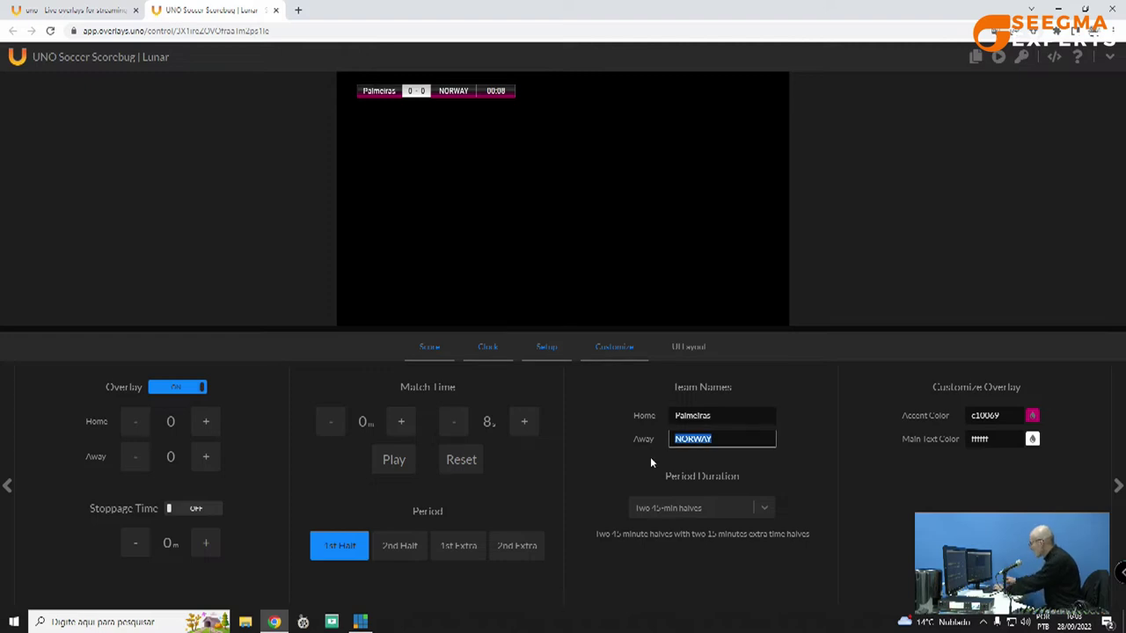
text(Barcelona)
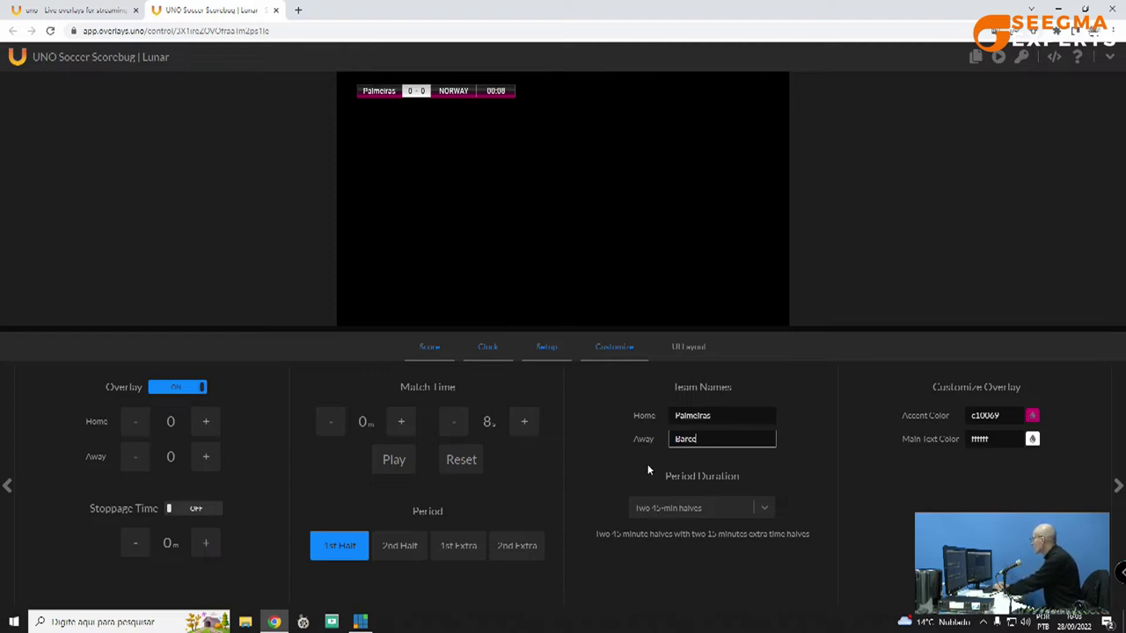
click(923, 418)
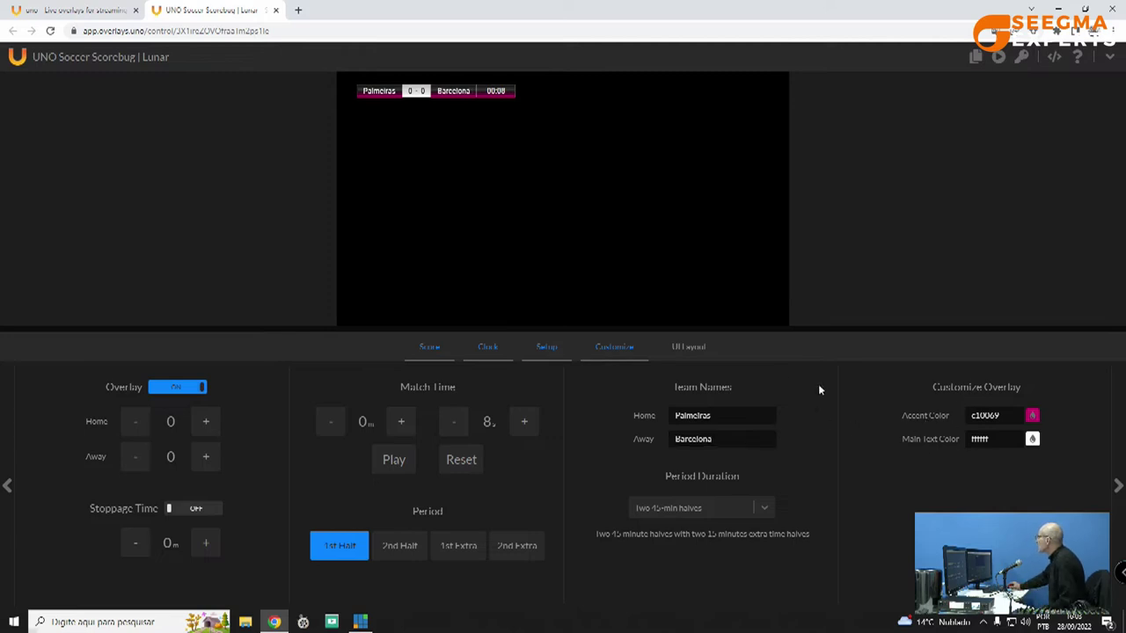
- Change the scorebug's accent color to dark green, hex 294406
click(1032, 415)
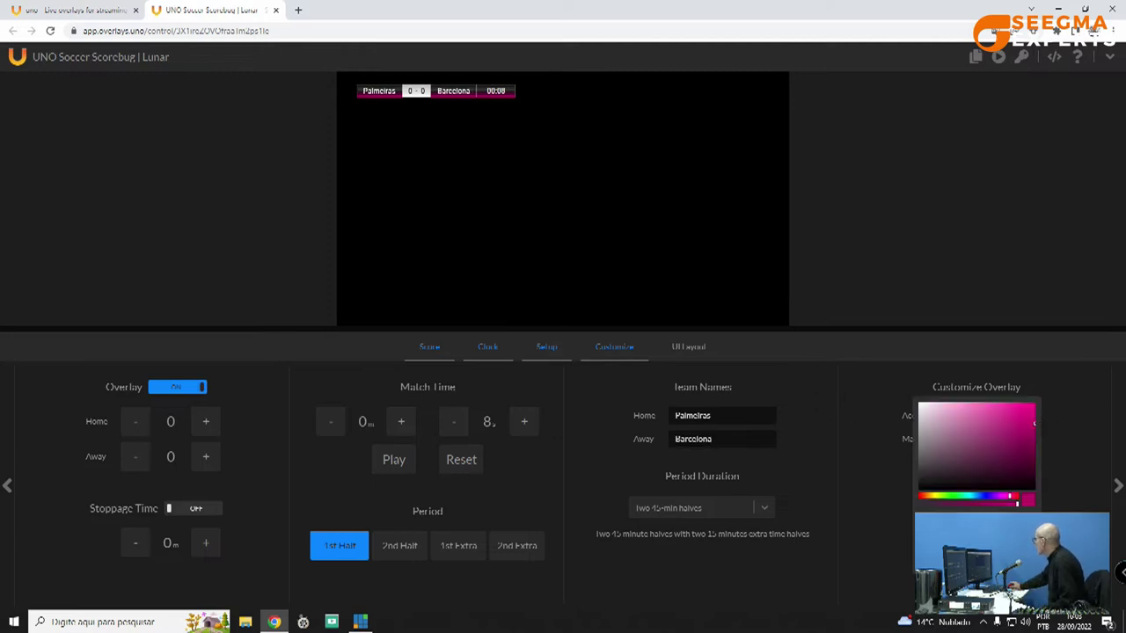
click(953, 496)
click(1028, 454)
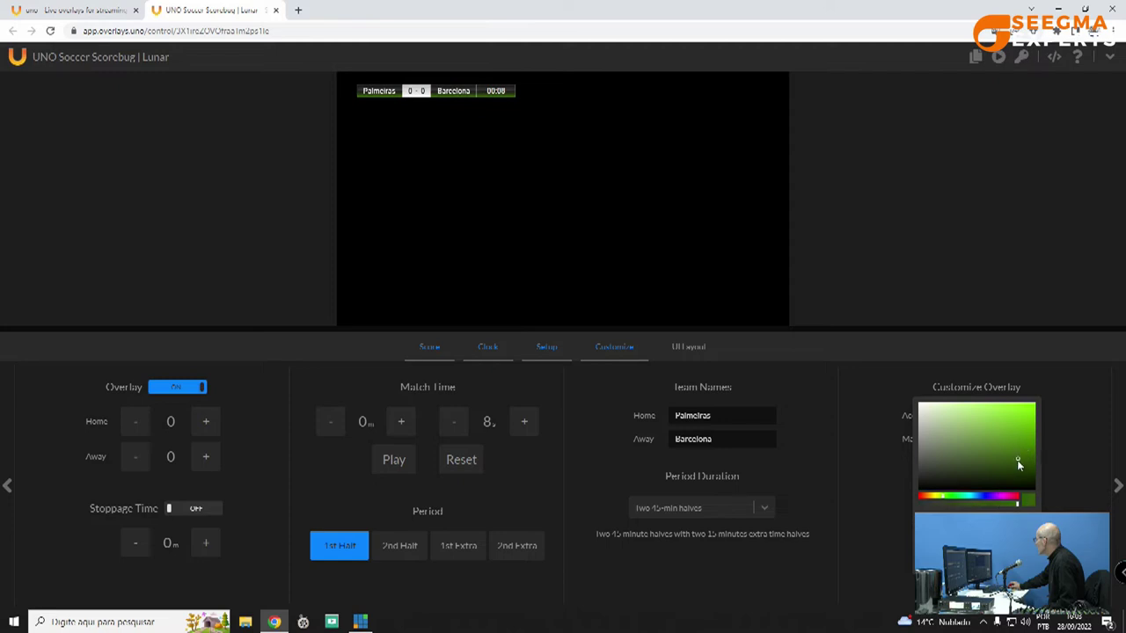
click(834, 455)
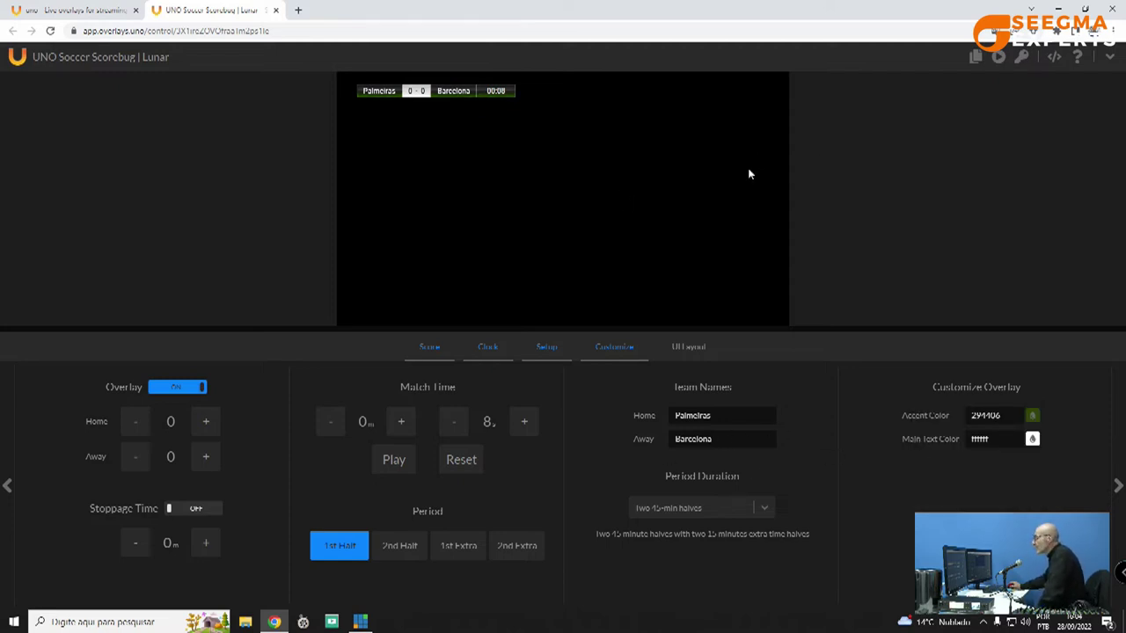
- Copy the scorebug's output URL, switch to OBS Studio and add a browser source (Navegador) to the scene
click(976, 62)
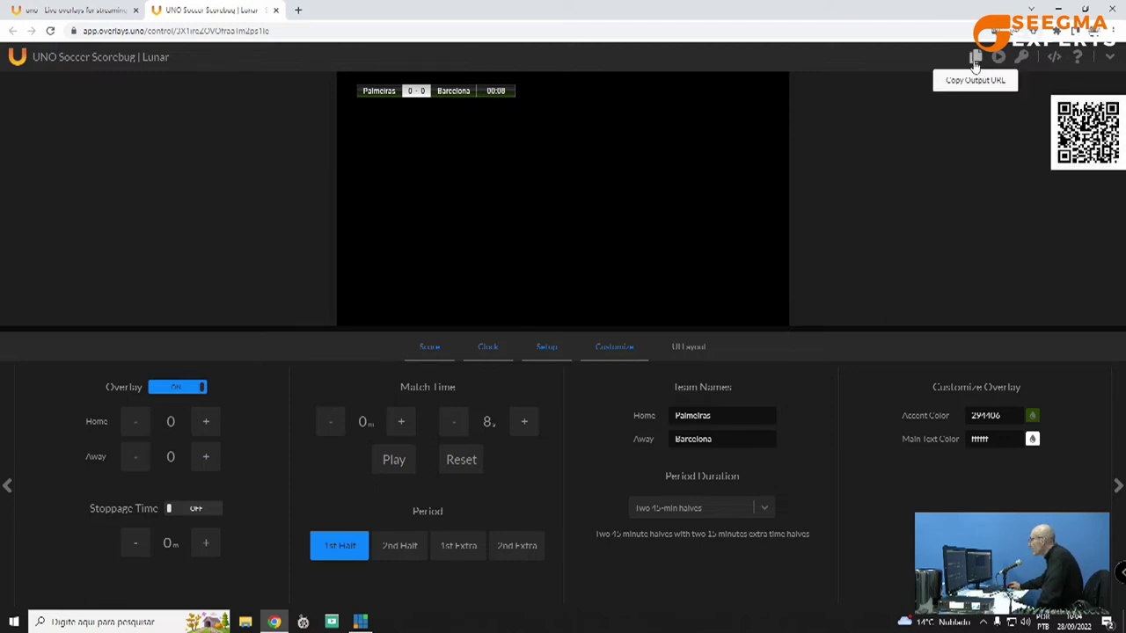
click(977, 62)
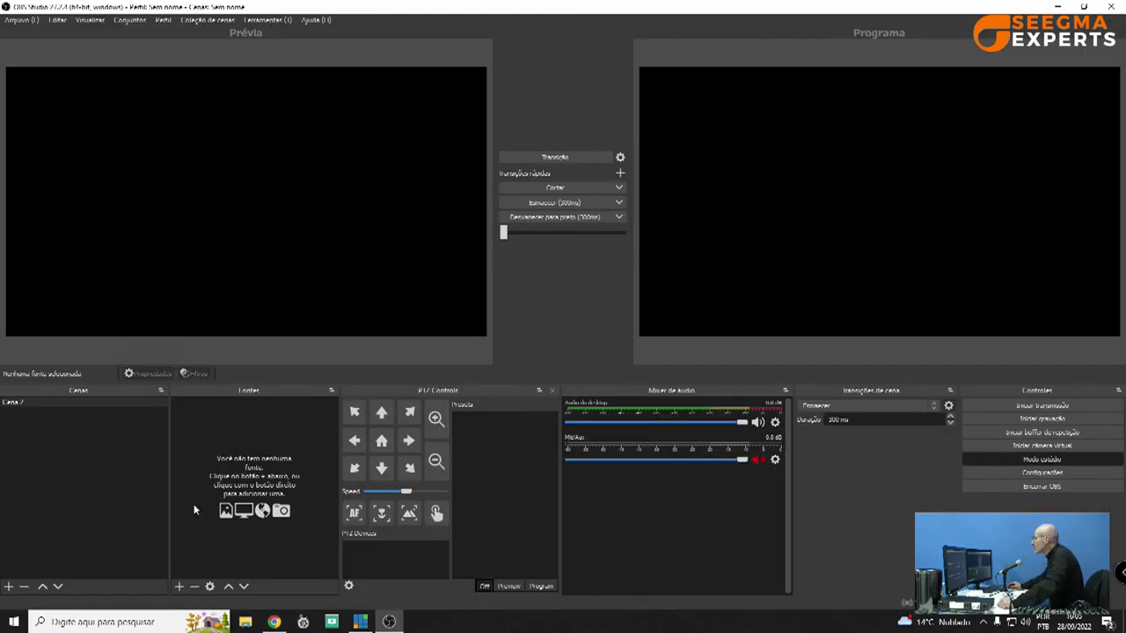
click(179, 586)
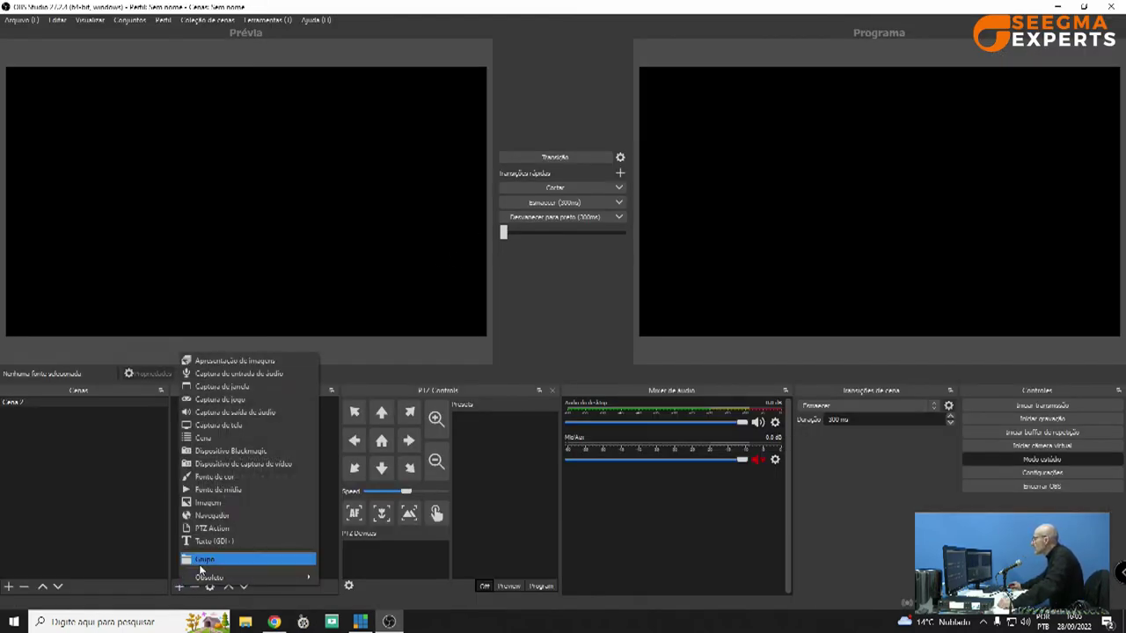
click(219, 514)
click(591, 393)
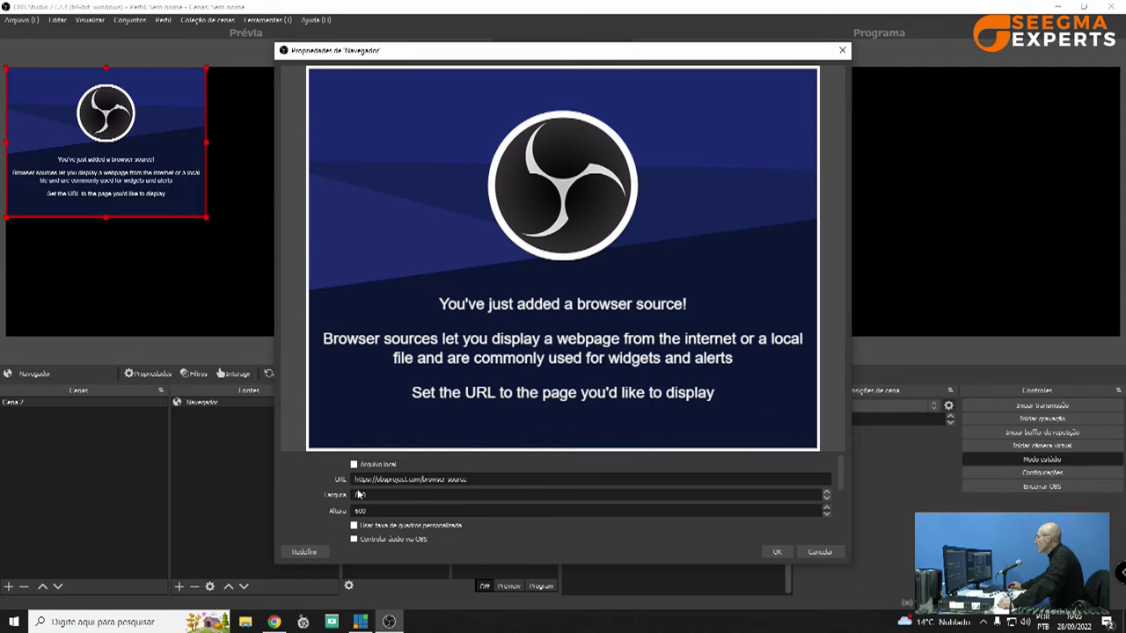
- Replace the browser source's default URL with the copied overlay output URL
drag(466, 479, 341, 480)
click(468, 485)
drag(476, 480, 303, 475)
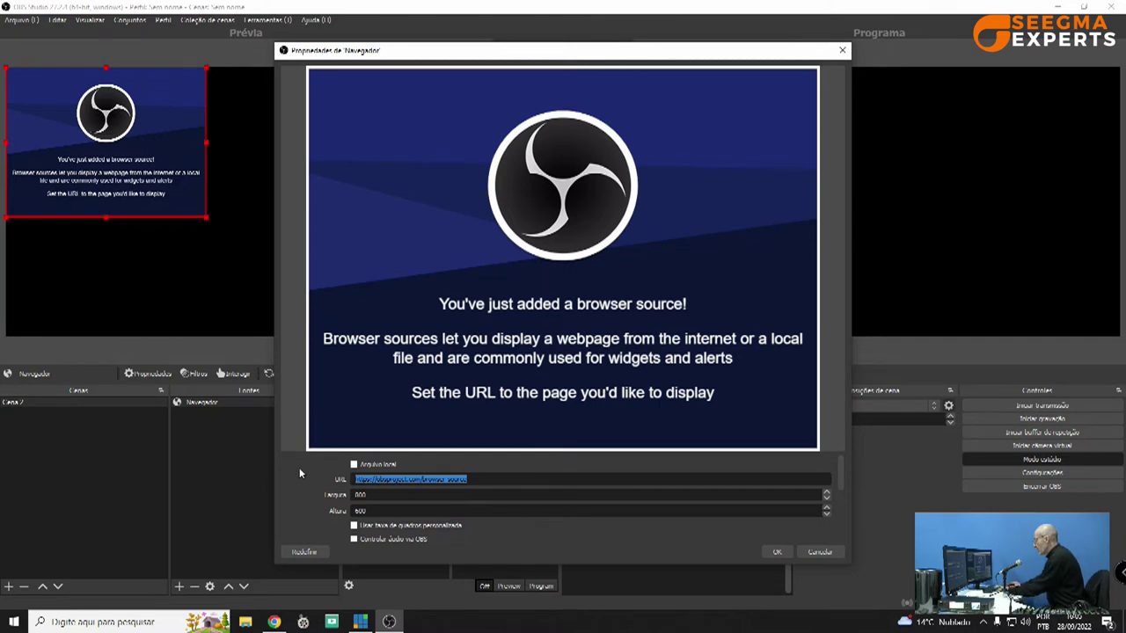
key(ctrl+v)
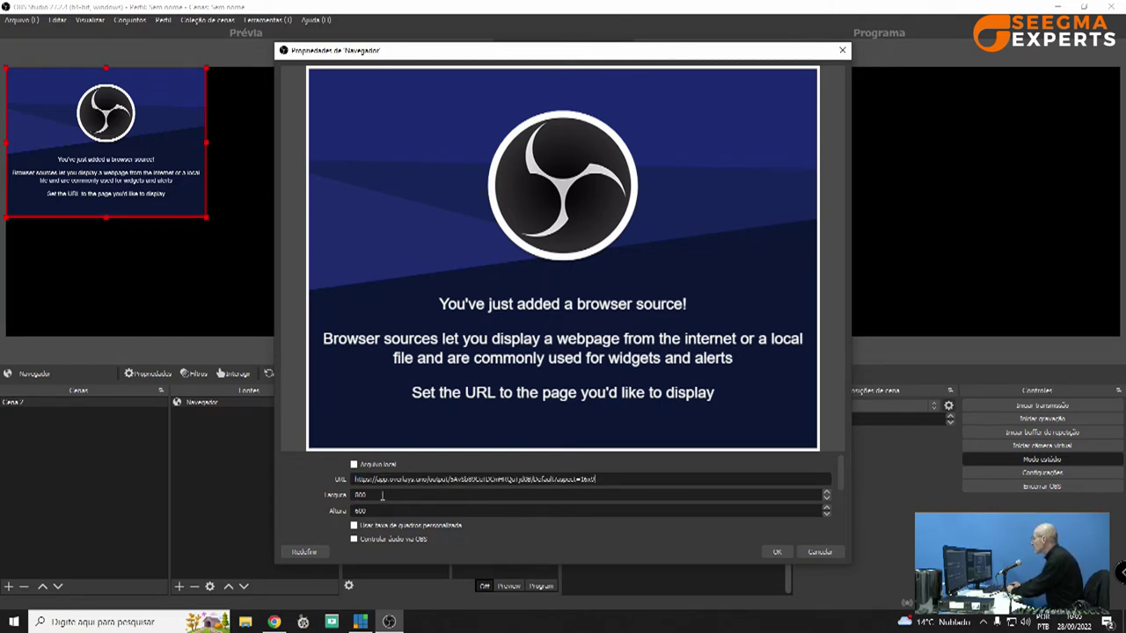
- Set the browser source's width to 1920 and height to 1080, accept its properties and deselect it
drag(382, 496, 343, 494)
text(19)
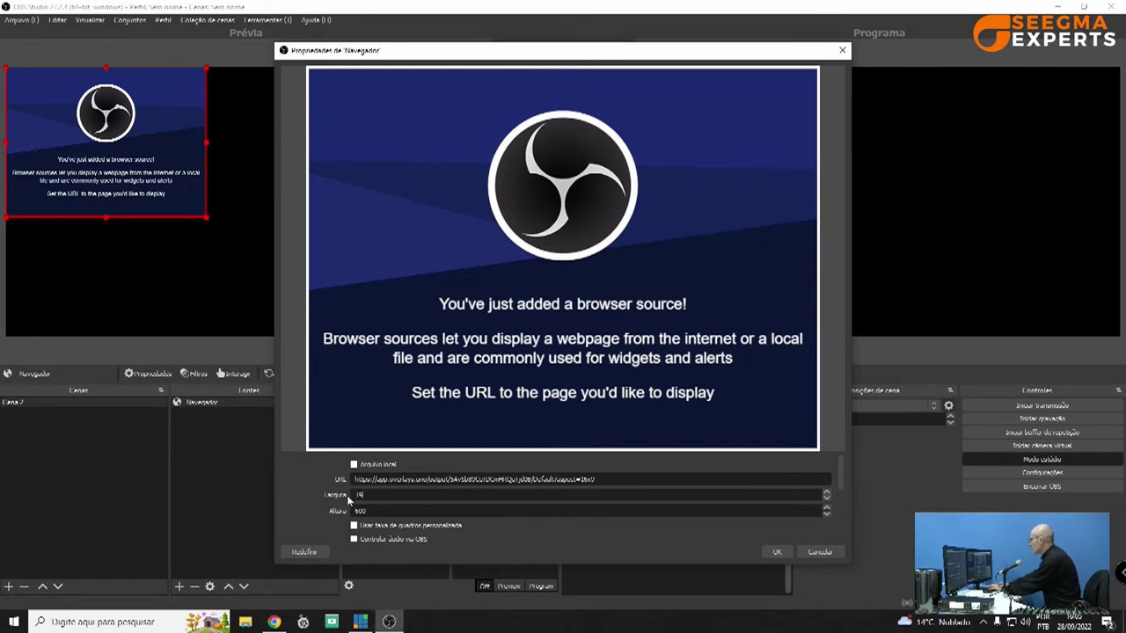
text(20)
drag(374, 511, 284, 506)
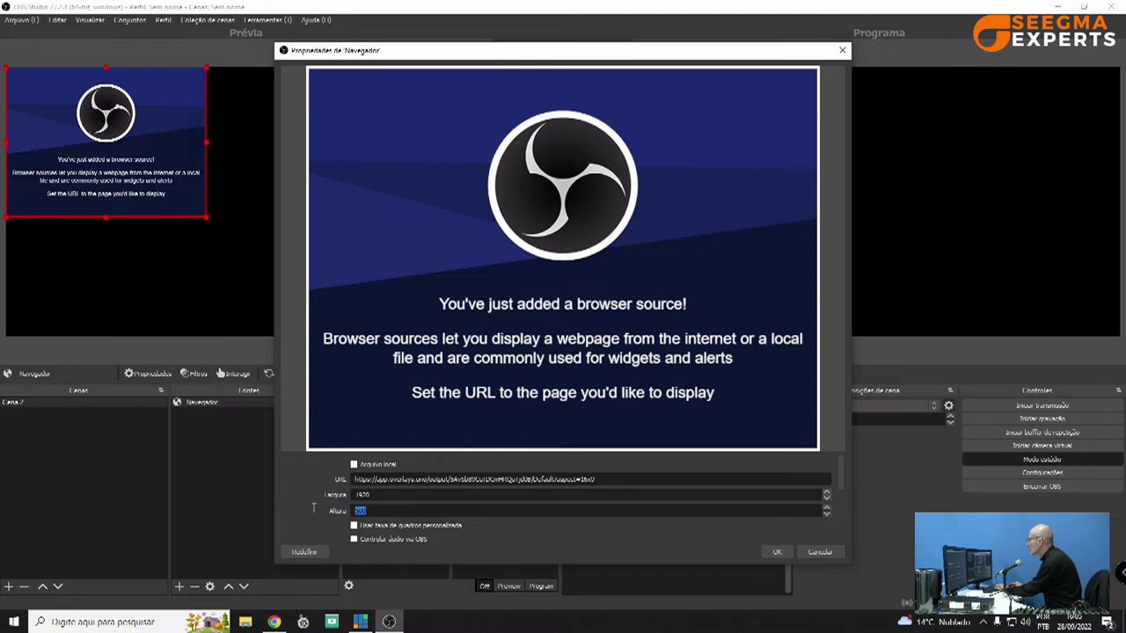
text(1080)
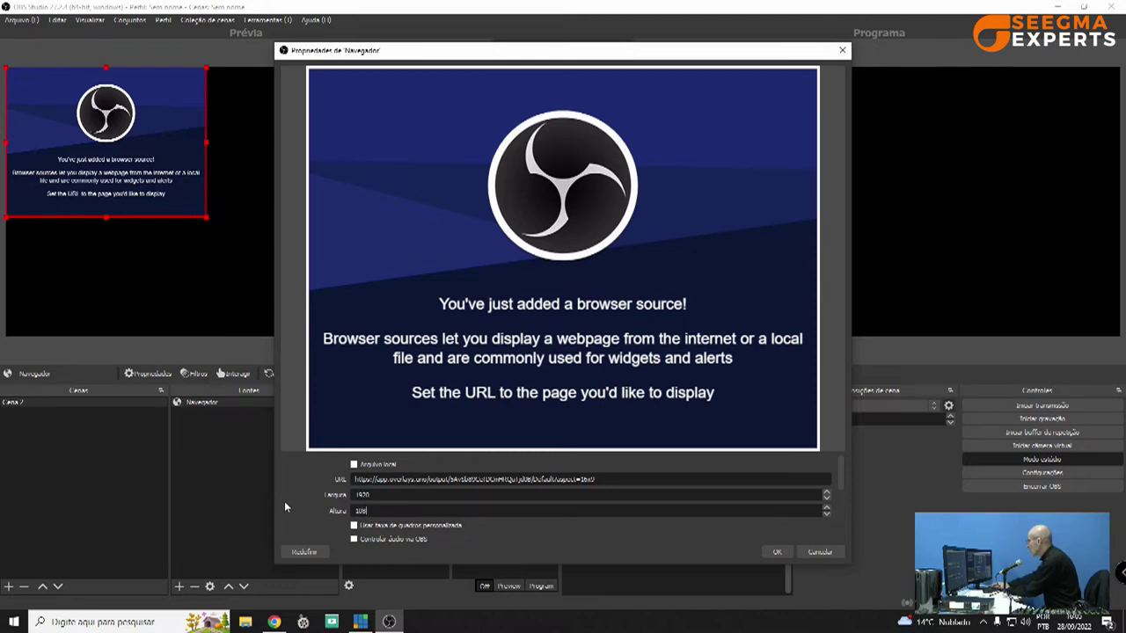
click(774, 551)
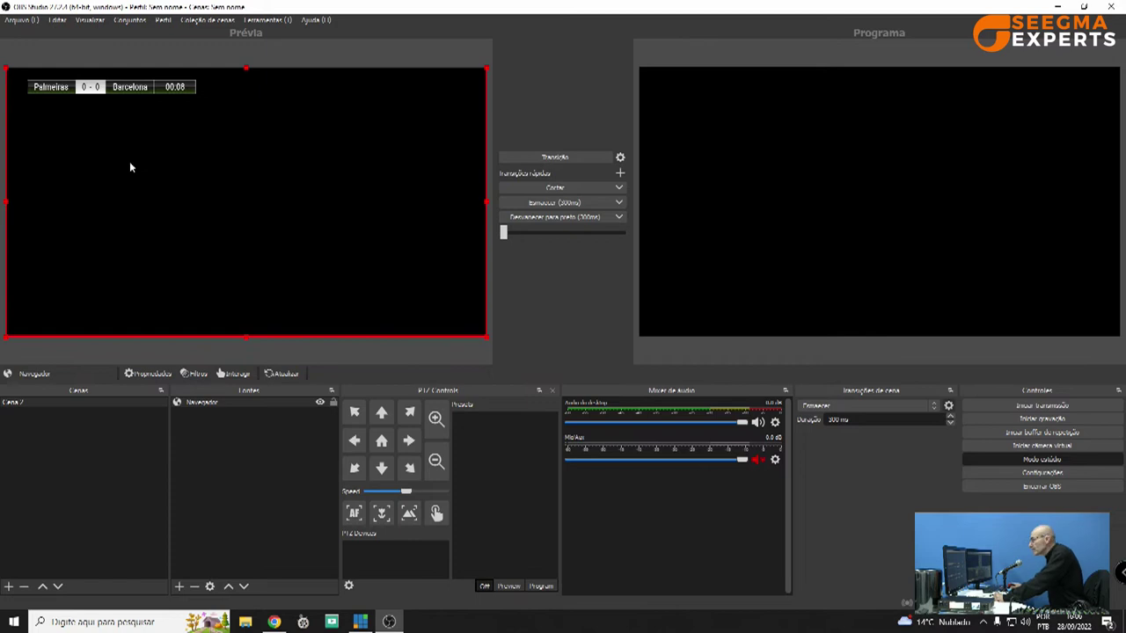
click(189, 420)
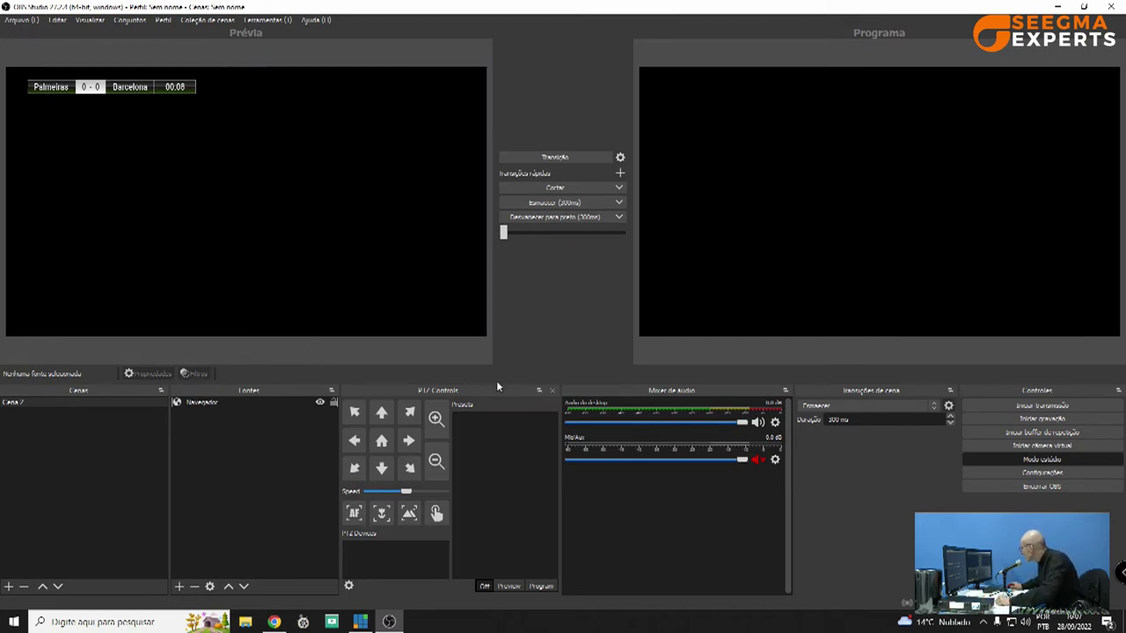
- Check the base resolution, output resolution and frame rate in the video settings
click(1041, 474)
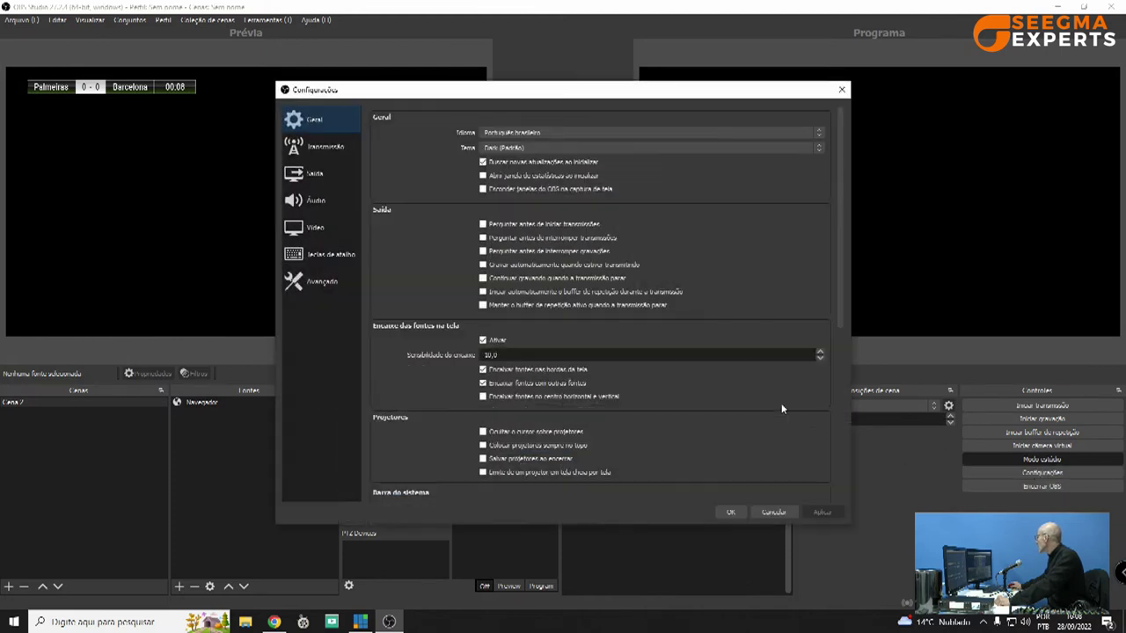
click(315, 230)
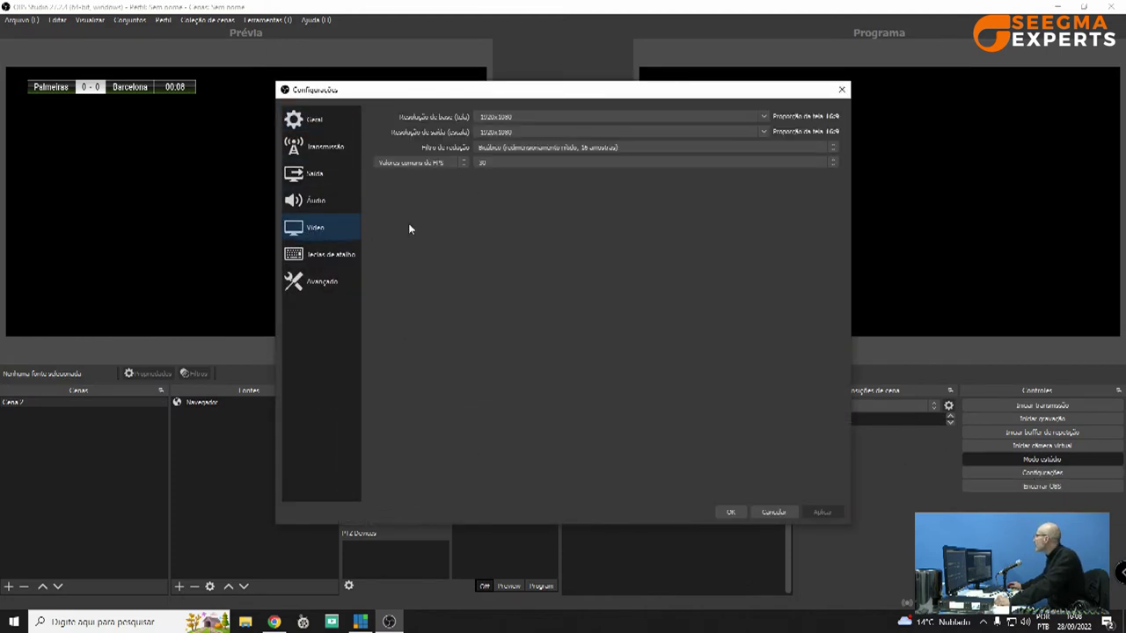
drag(518, 117, 467, 131)
double_click(515, 132)
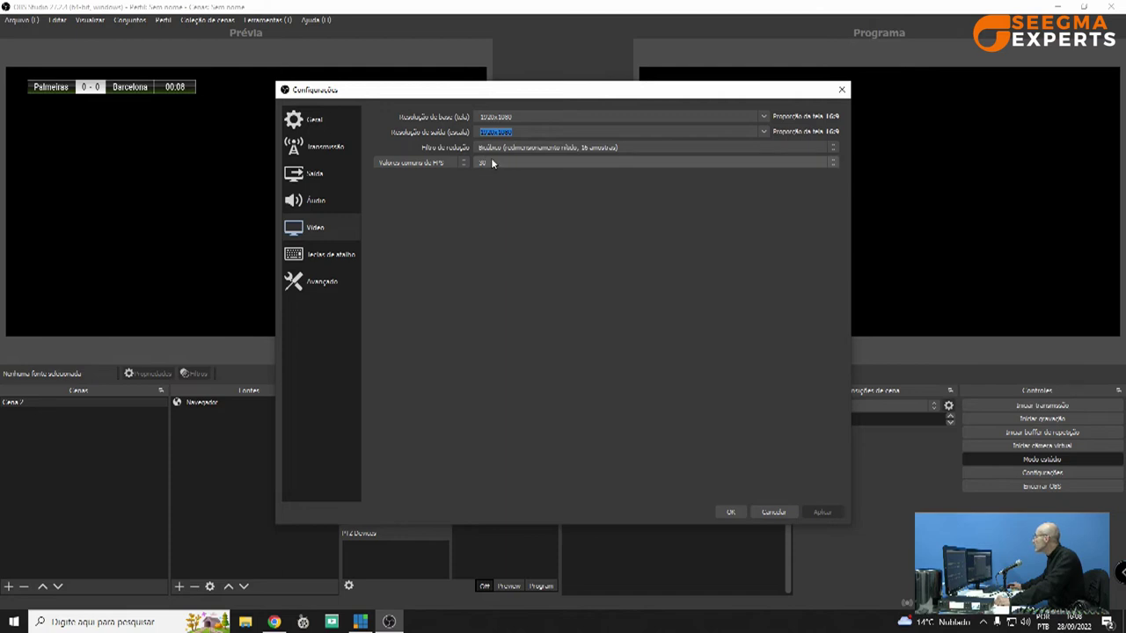
click(723, 511)
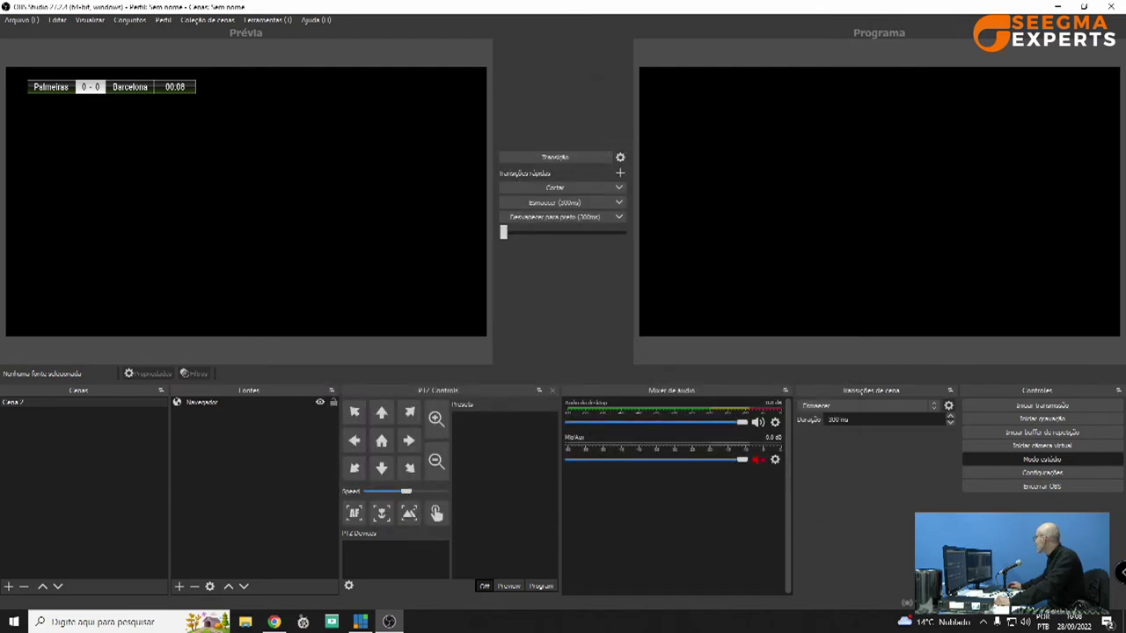
- Apply the advanced video settings with RGB color format, color space 601 and full color range (Completa)
click(1014, 475)
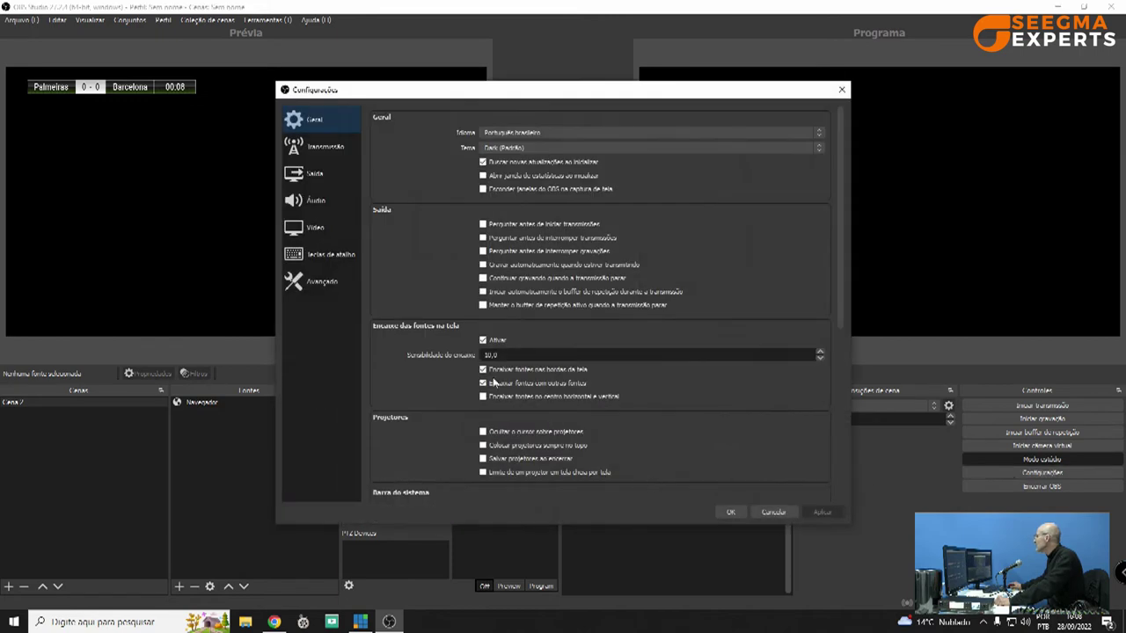
click(322, 281)
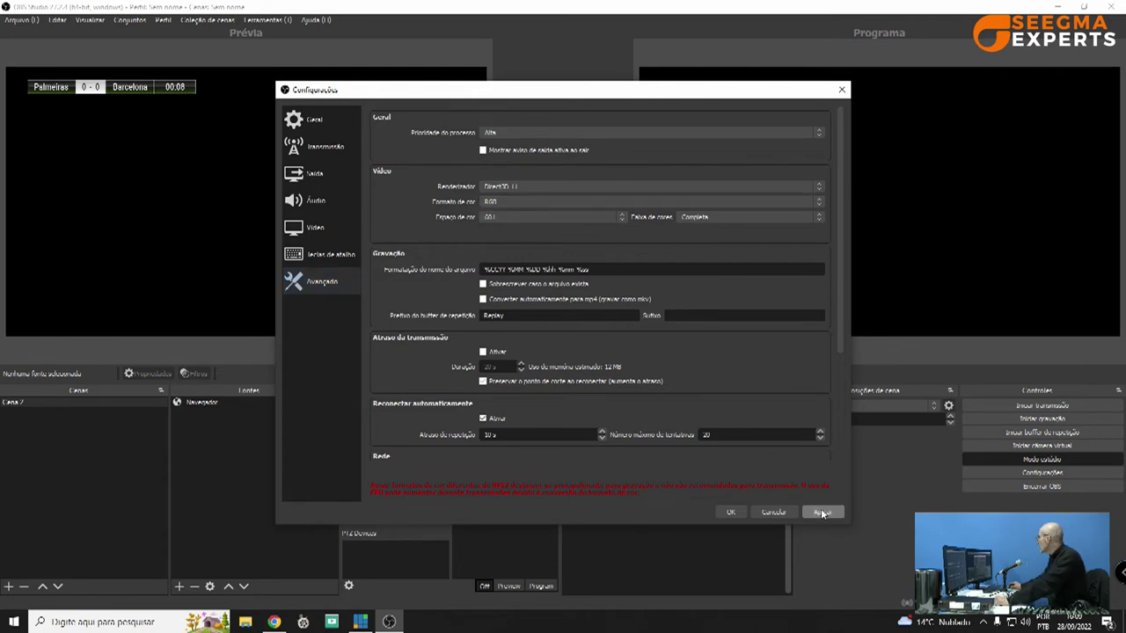
click(822, 513)
click(731, 511)
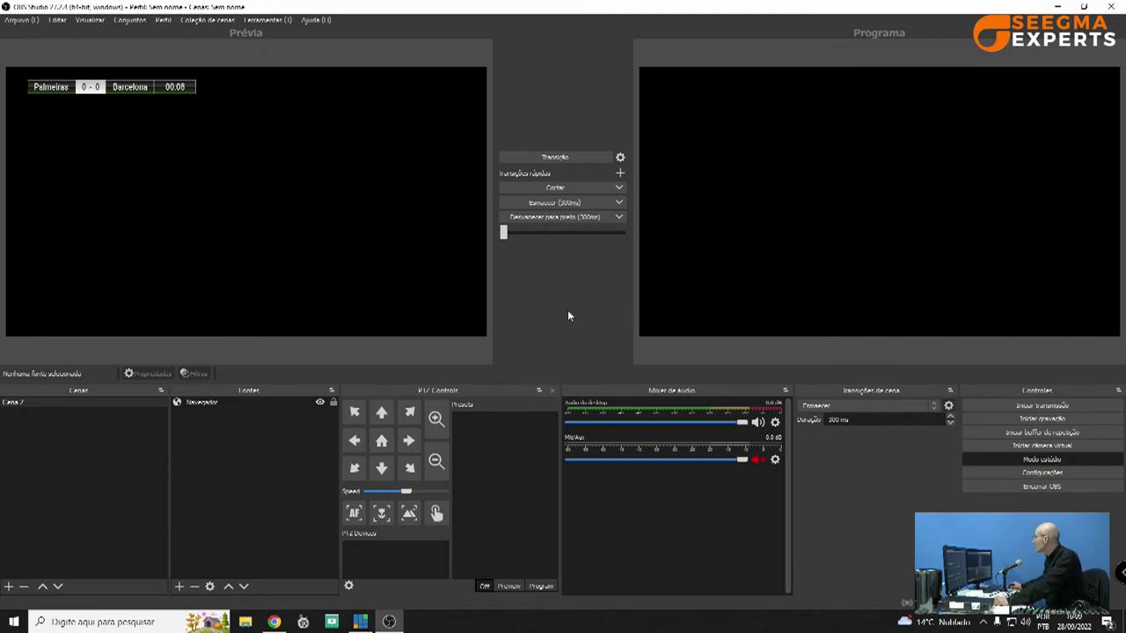
- Open the Decklink Output settings, then start and stop the main output in 1080p30 mode with the keyer disabled
click(277, 20)
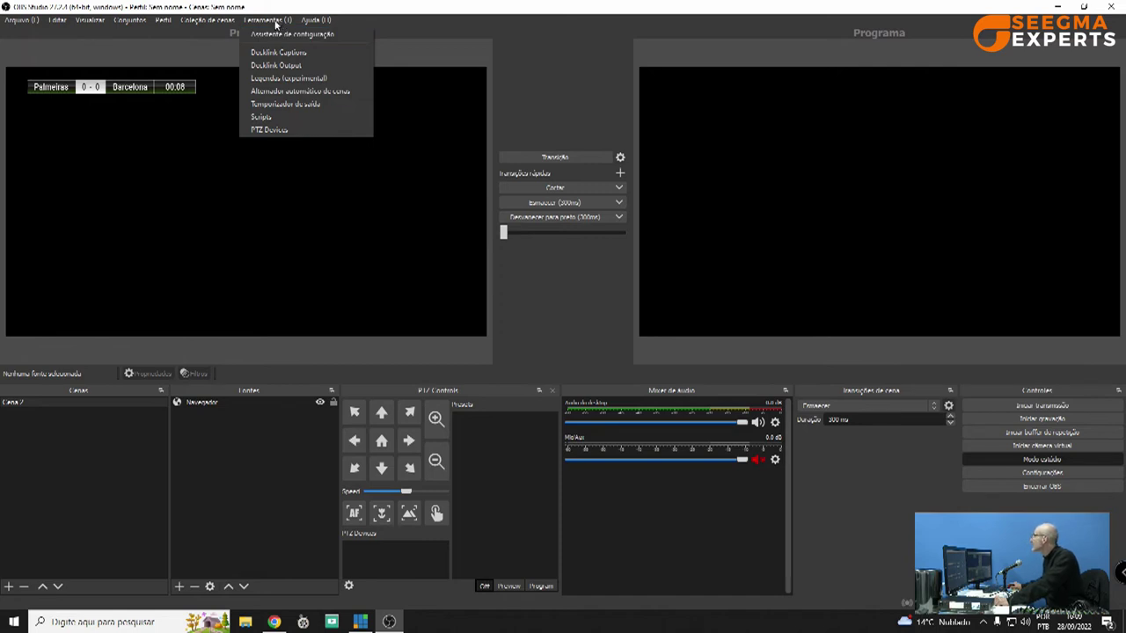
click(290, 64)
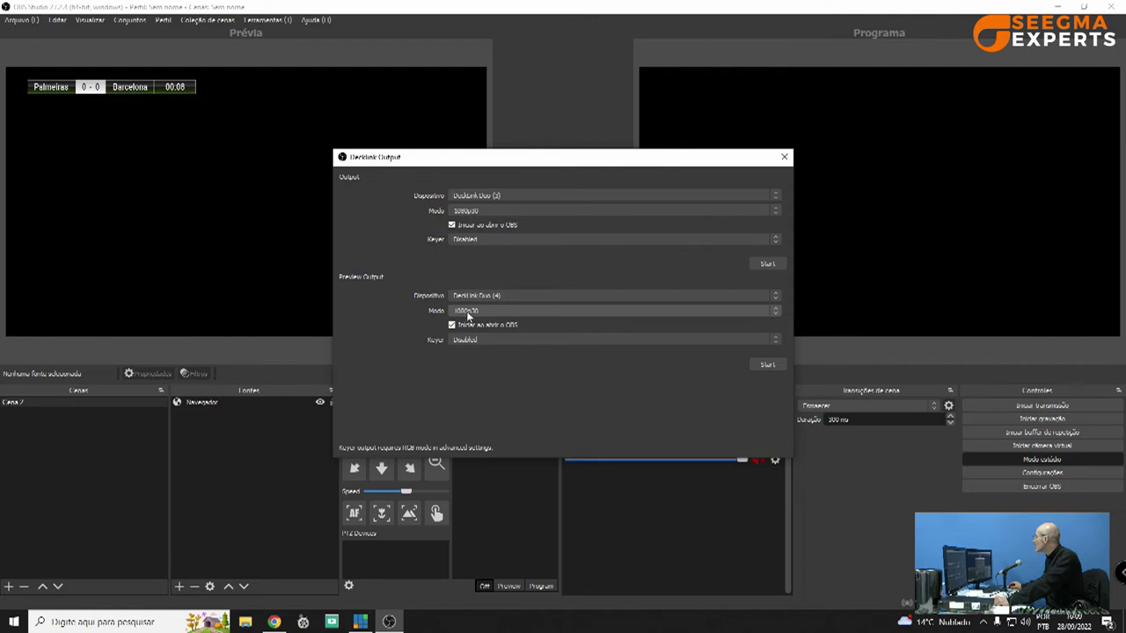
click(762, 263)
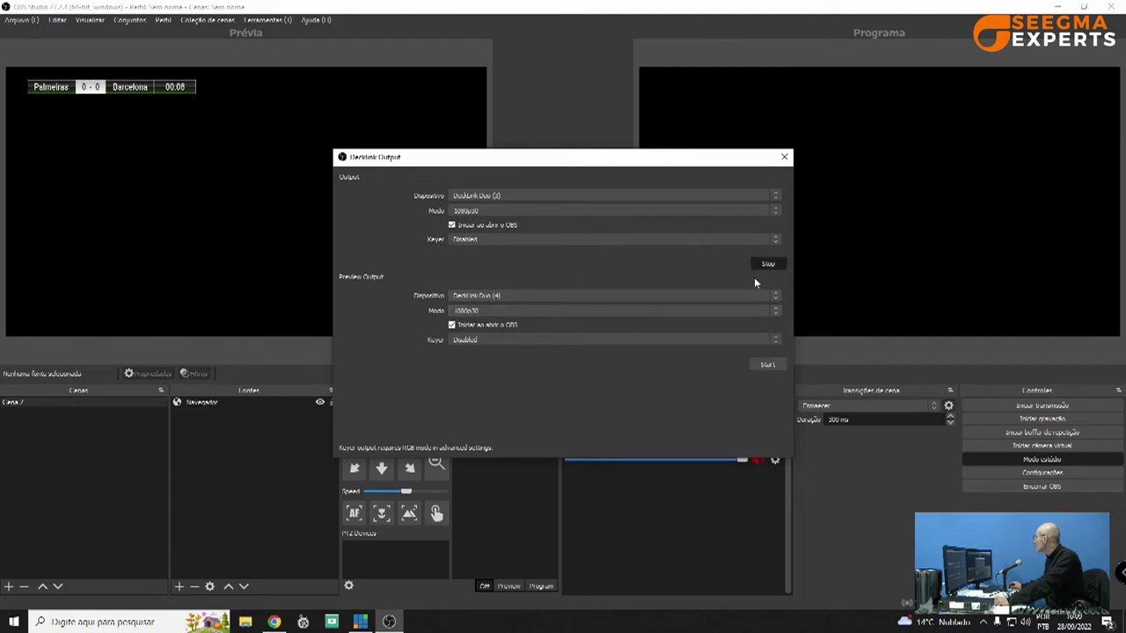
click(768, 265)
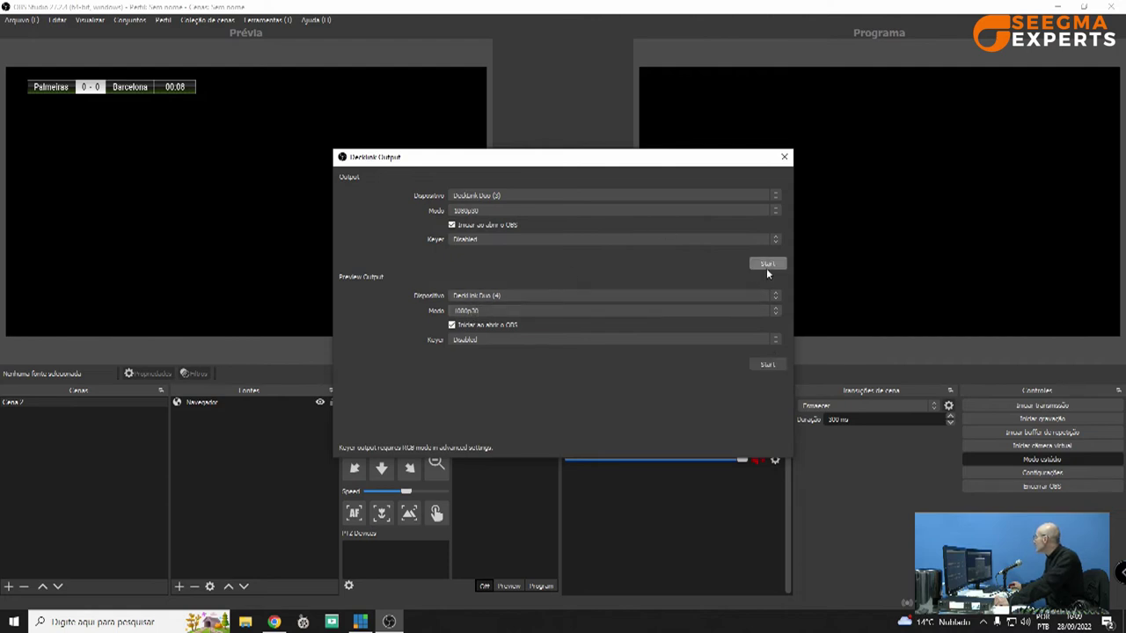
- Start the preview output on DeckLink Duo (4) in 1080p30 mode and close the Decklink Output settings
click(766, 365)
click(785, 156)
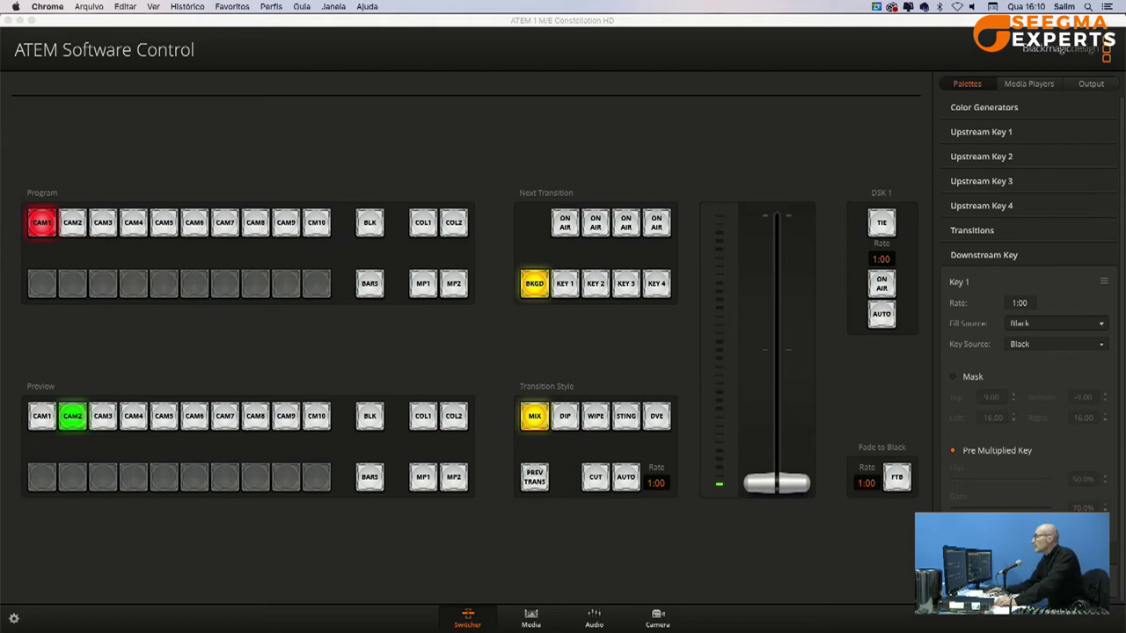
- Switch to ATEM Software Control and set Downstream Key 1's fill source to Camera 9 and key source to Camera 10
key(super+Tab)
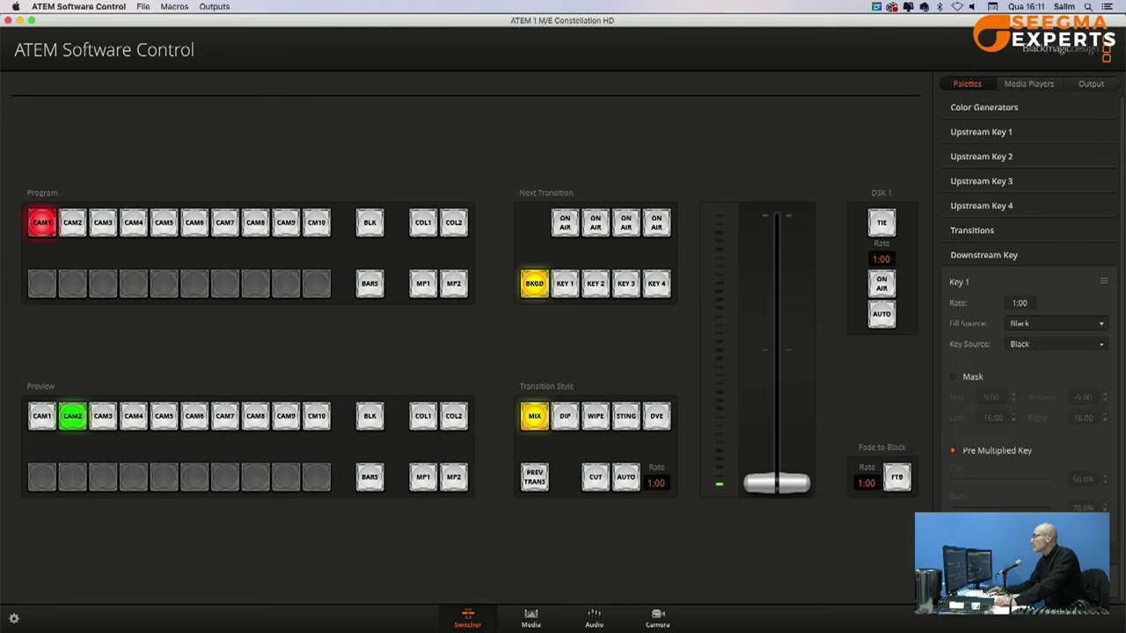
click(1056, 323)
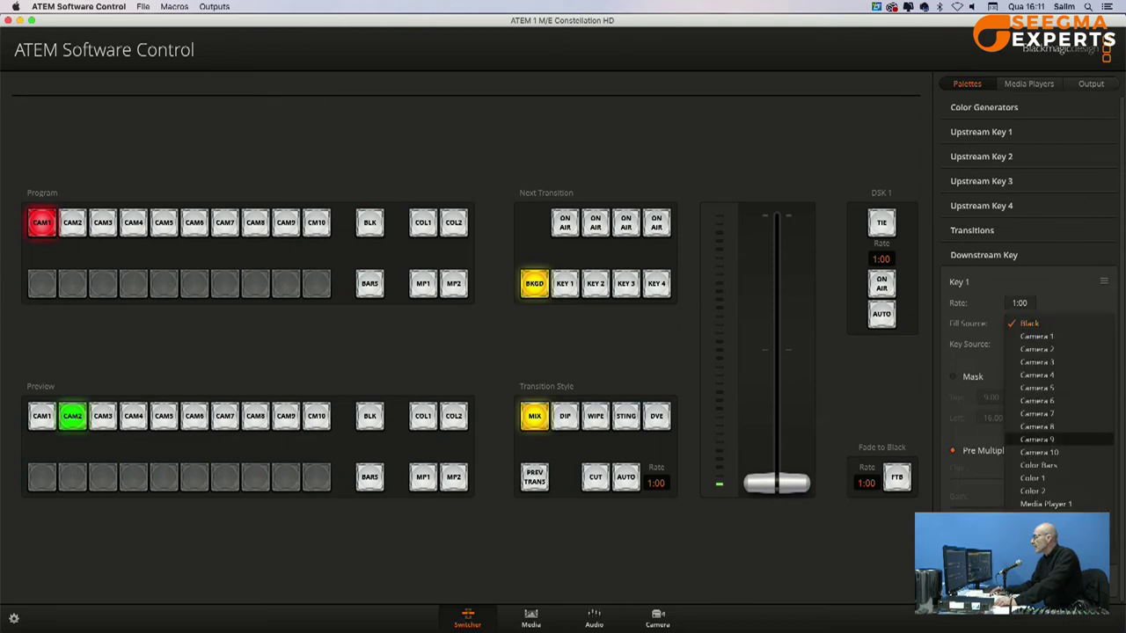
click(1038, 439)
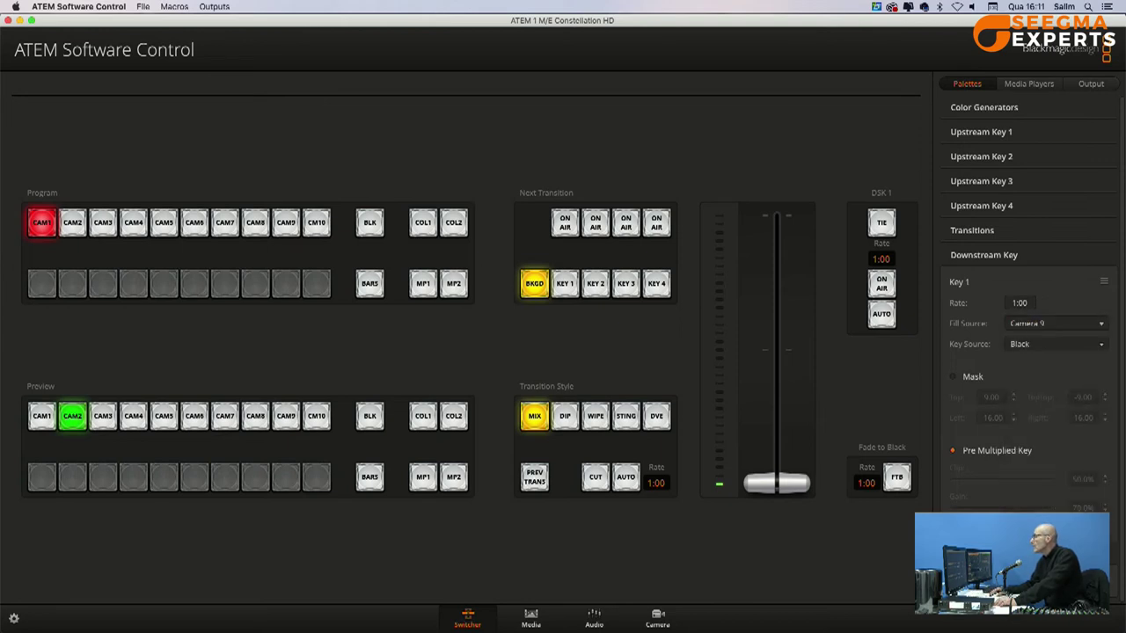
click(1055, 344)
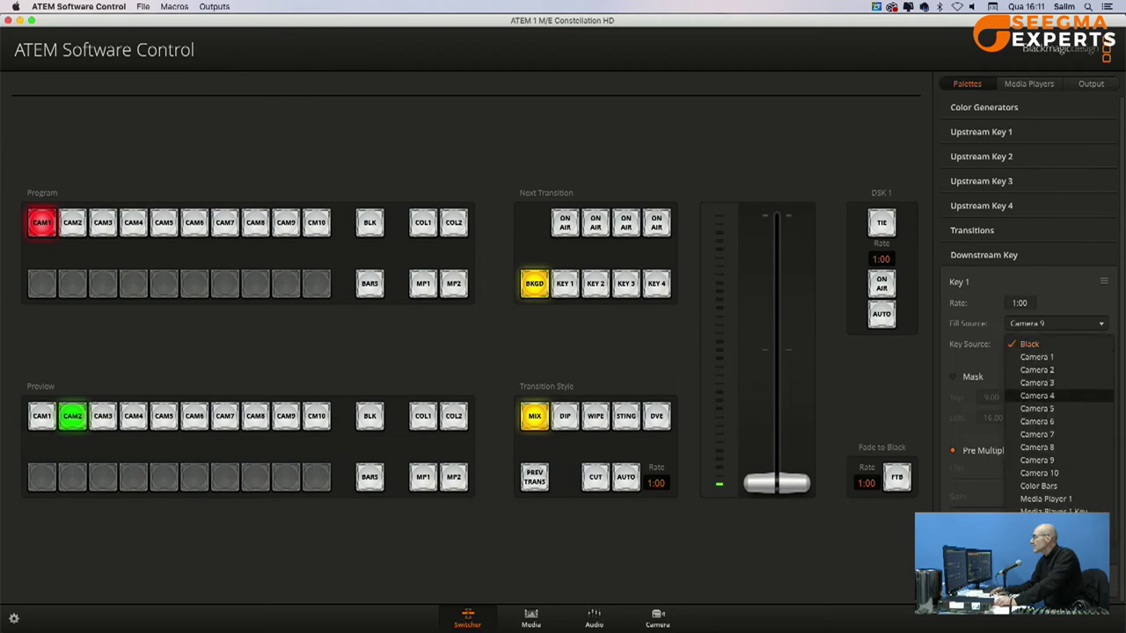
click(1039, 472)
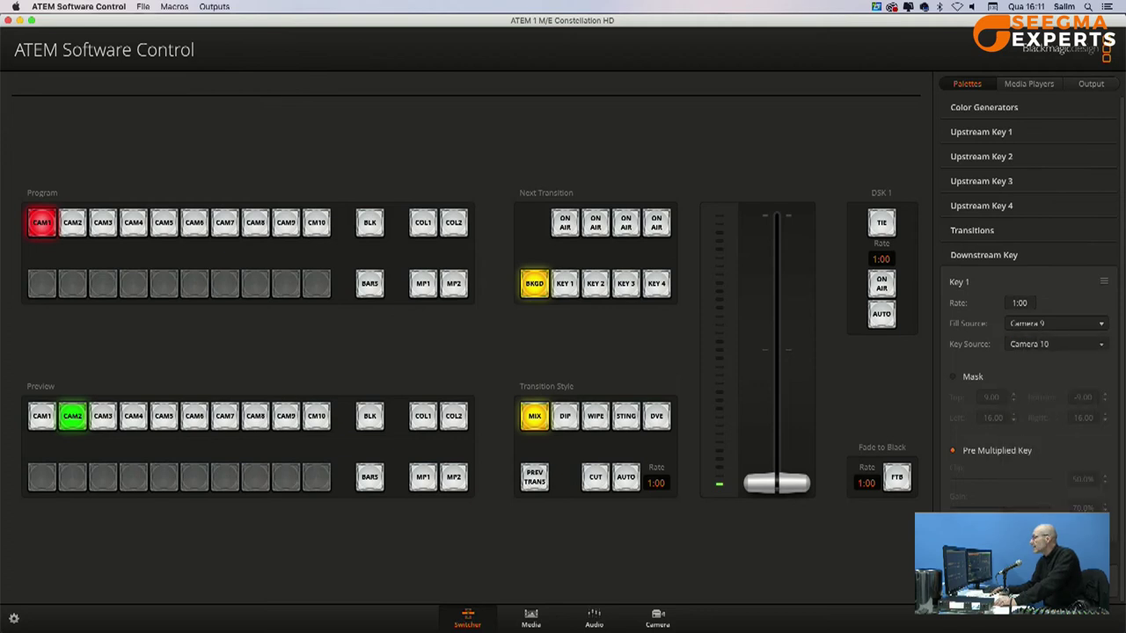